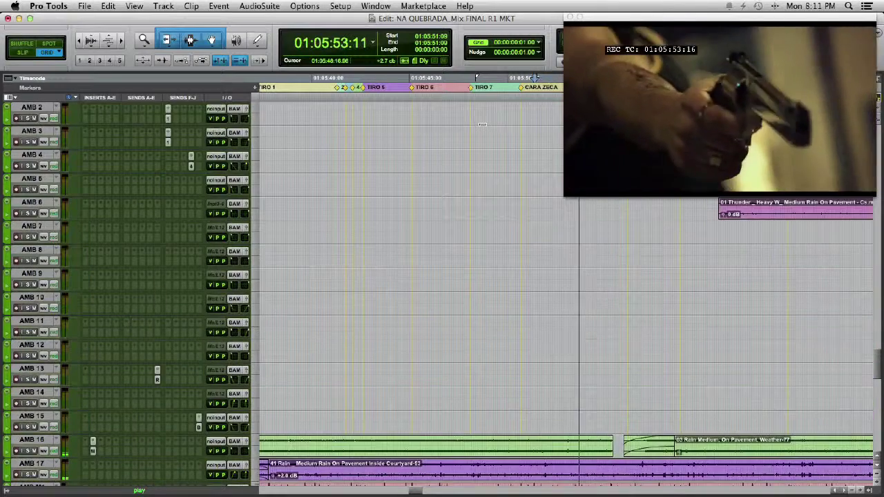
Scroll the track list up and down to bring the SHOT and MOTO tracks back into view.
{"action": "scroll", "coordinate": [482, 124], "scroll_direction": "up", "scroll_amount": 6}
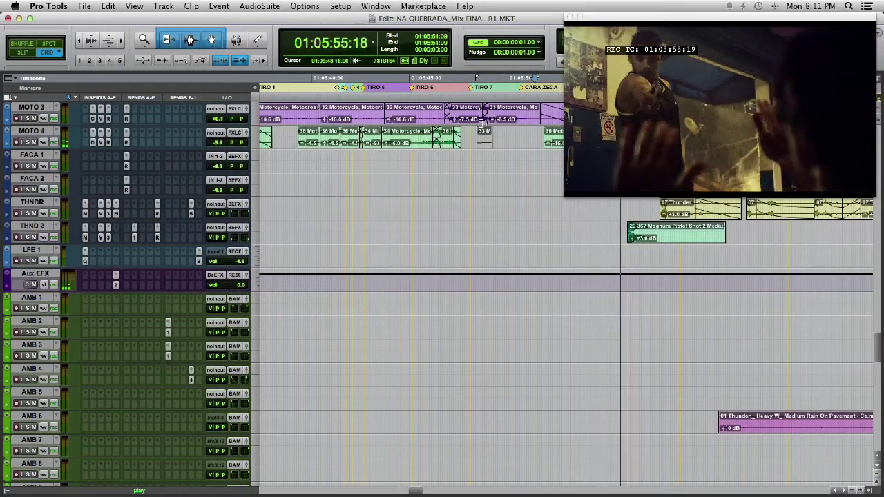
{"action": "scroll", "coordinate": [483, 127], "scroll_direction": "down", "scroll_amount": 5}
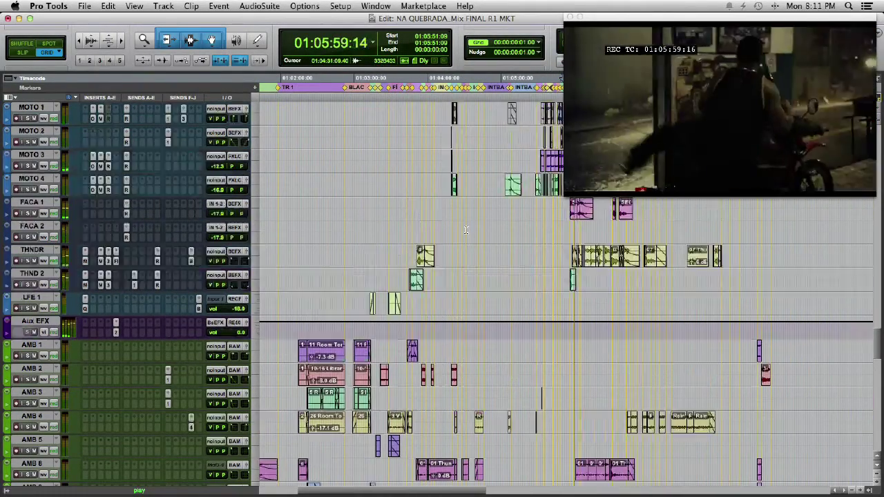
{"action": "scroll", "coordinate": [483, 127], "scroll_direction": "up", "scroll_amount": 10}
{"action": "scroll", "coordinate": [465, 229], "scroll_direction": "up", "scroll_amount": 3}
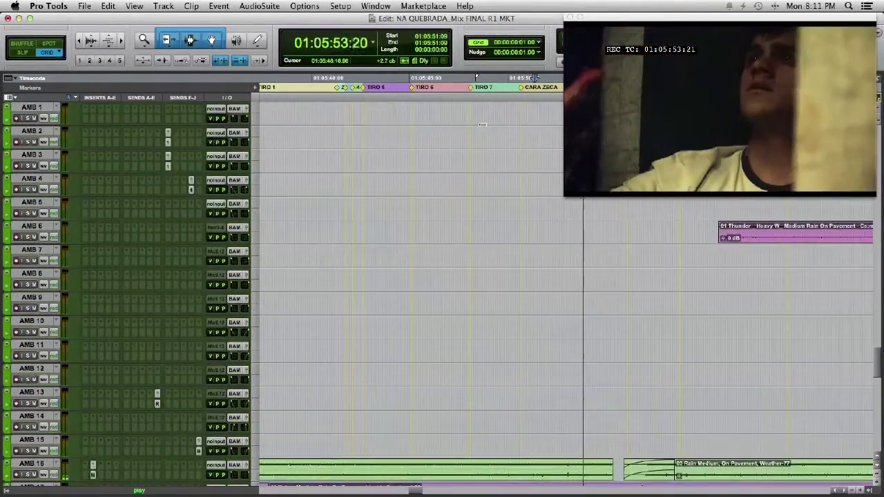
{"action": "scroll", "coordinate": [482, 124], "scroll_direction": "up", "scroll_amount": 8}
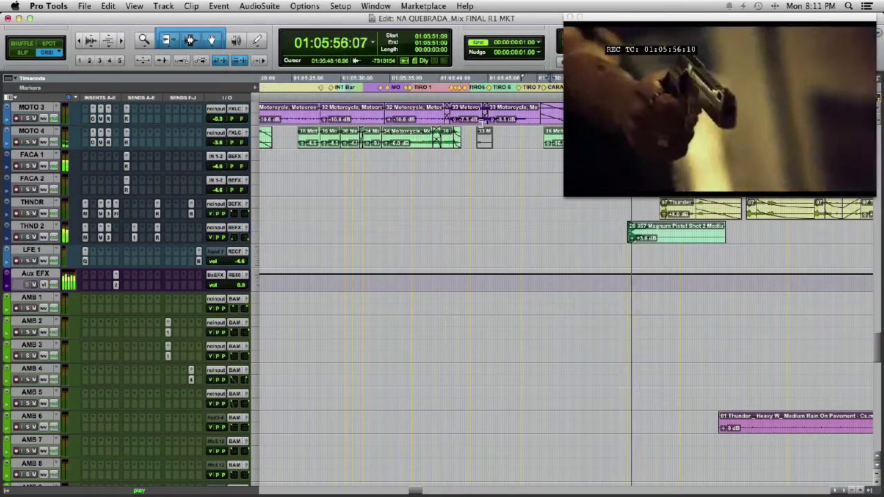
{"action": "scroll", "coordinate": [484, 128], "scroll_direction": "down", "scroll_amount": 3}
{"action": "scroll", "coordinate": [483, 128], "scroll_direction": "down", "scroll_amount": 2}
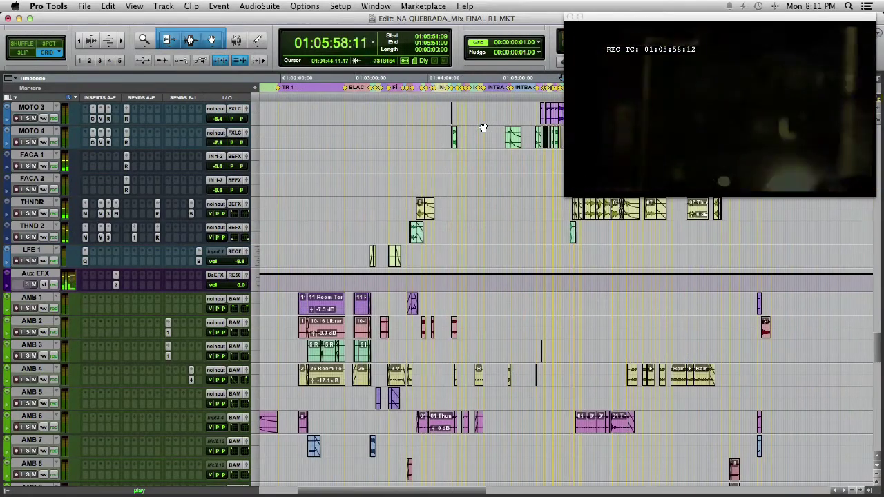
{"action": "scroll", "coordinate": [466, 230], "scroll_direction": "up", "scroll_amount": 15}
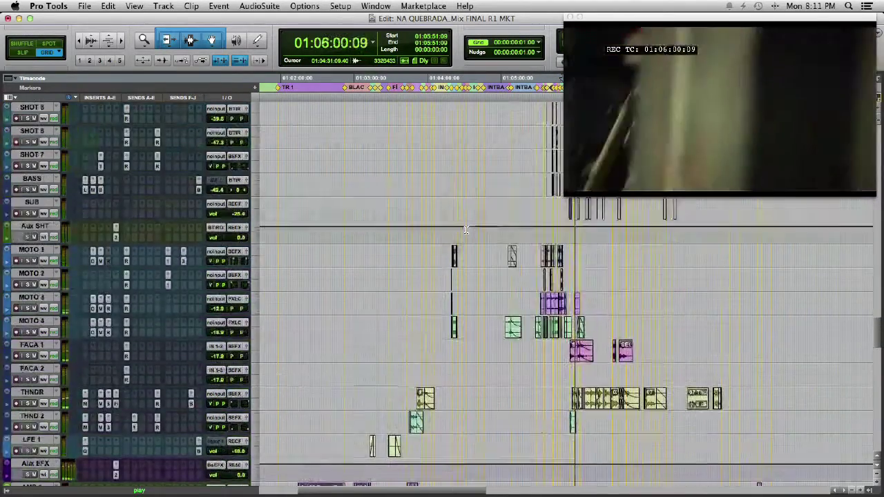
{"action": "scroll", "coordinate": [466, 230], "scroll_direction": "up", "scroll_amount": 12}
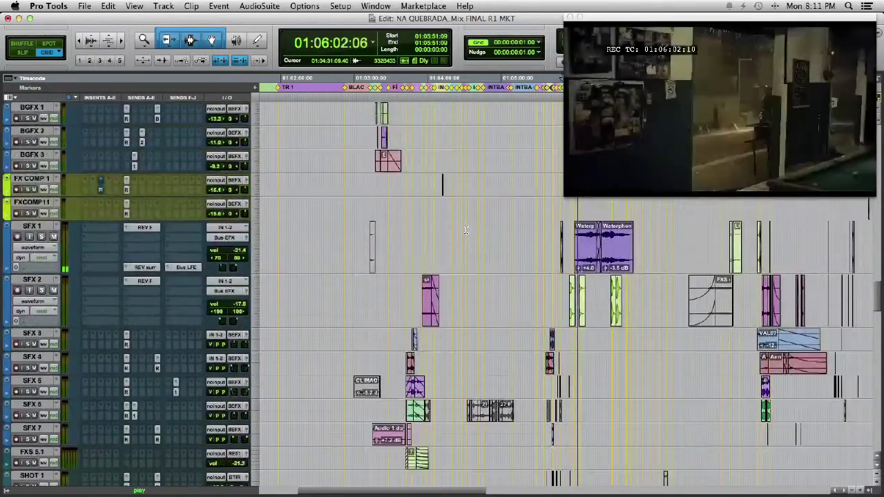
{"action": "scroll", "coordinate": [466, 230], "scroll_direction": "up", "scroll_amount": 12}
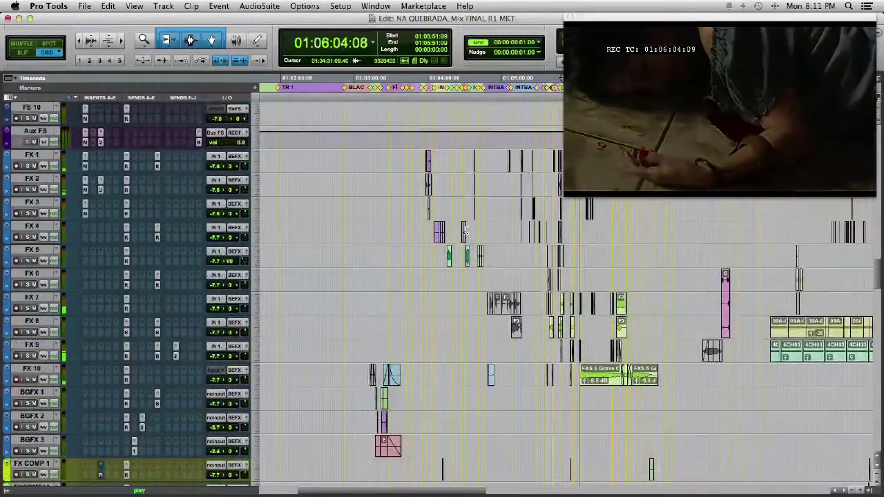
{"action": "scroll", "coordinate": [466, 230], "scroll_direction": "up", "scroll_amount": 15}
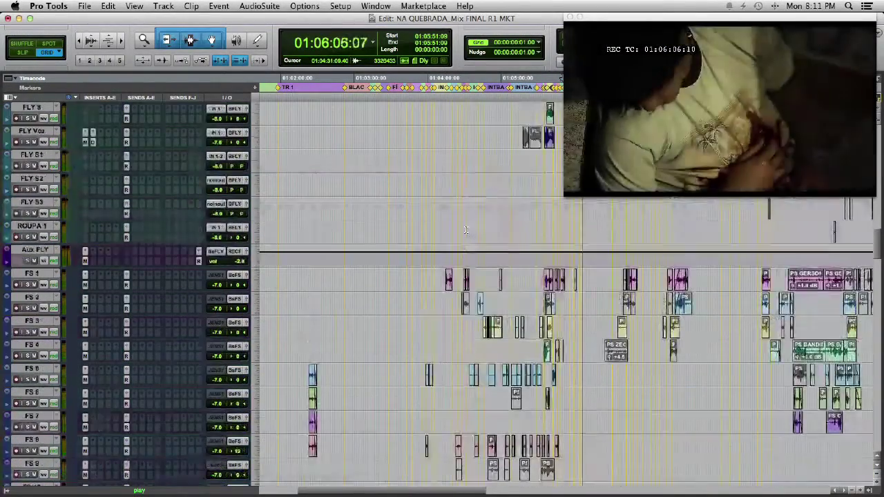
{"action": "scroll", "coordinate": [466, 230], "scroll_direction": "up", "scroll_amount": 15}
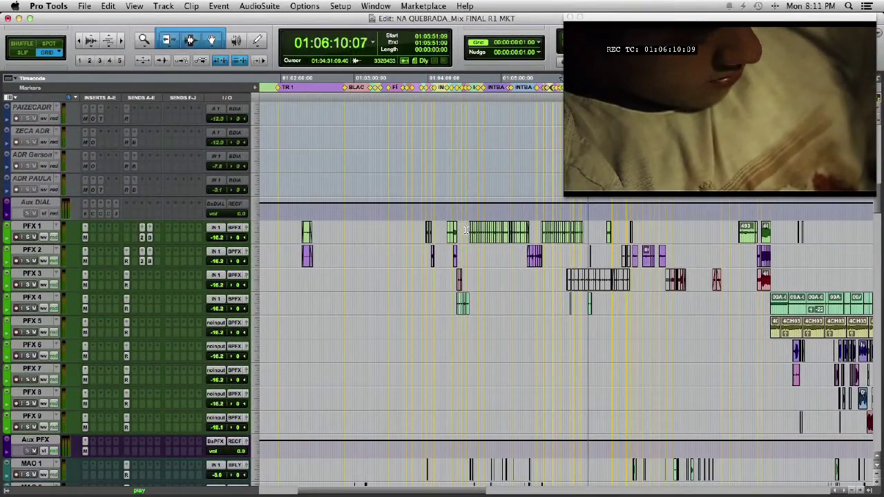
{"action": "scroll", "coordinate": [466, 230], "scroll_direction": "up", "scroll_amount": 15}
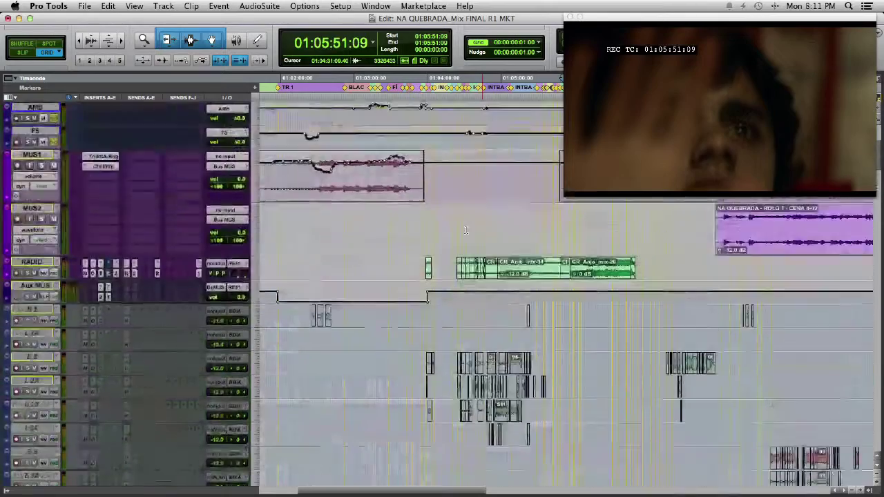
{"action": "scroll", "coordinate": [31, 191], "scroll_direction": "down", "scroll_amount": 1}
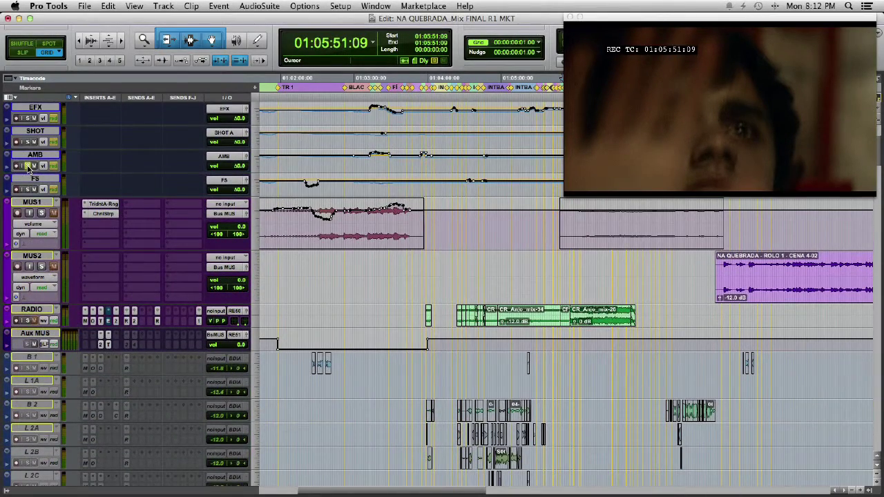
{"action": "scroll", "coordinate": [32, 168], "scroll_direction": "down", "scroll_amount": 15}
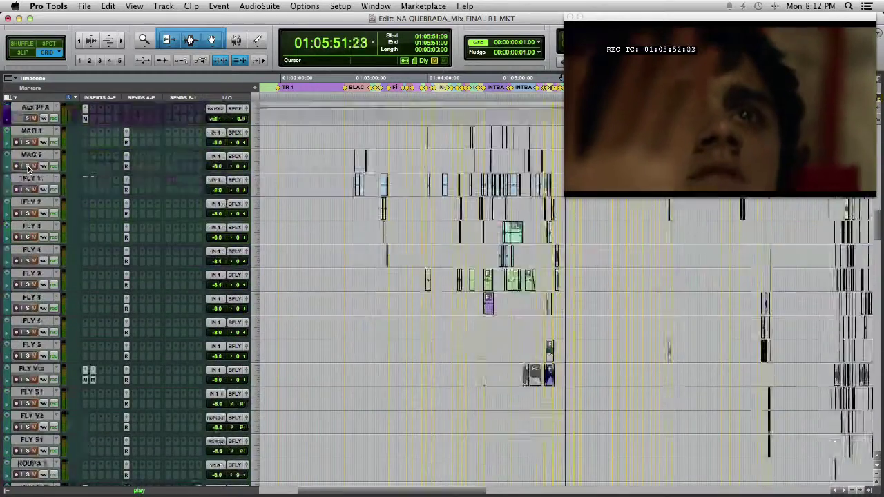
{"action": "scroll", "coordinate": [27, 167], "scroll_direction": "down", "scroll_amount": 20}
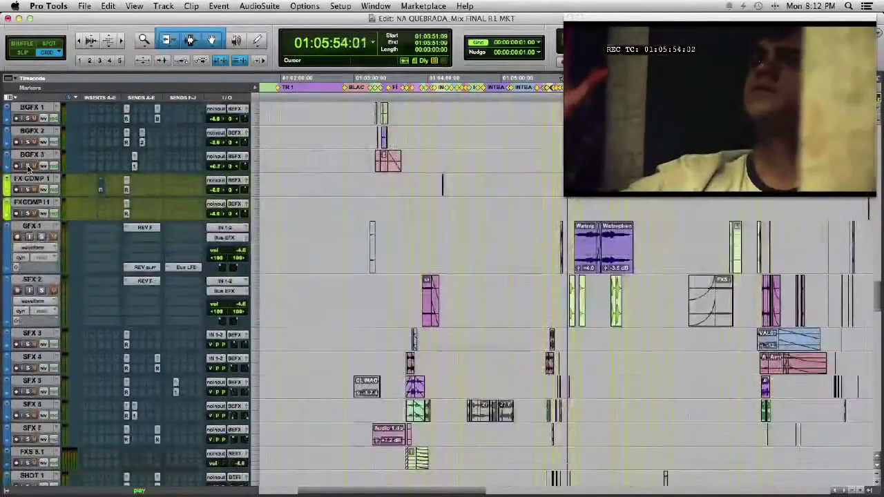
{"action": "scroll", "coordinate": [28, 168], "scroll_direction": "down", "scroll_amount": 20}
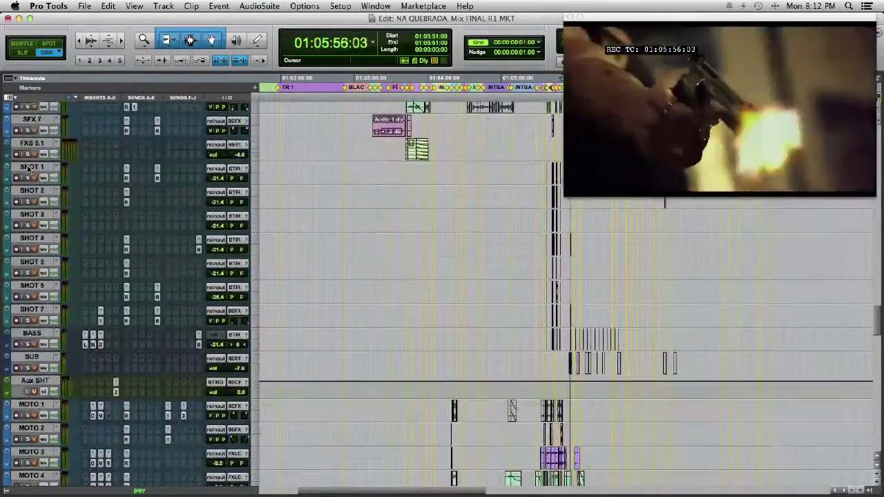
{"action": "scroll", "coordinate": [27, 167], "scroll_direction": "down", "scroll_amount": 10}
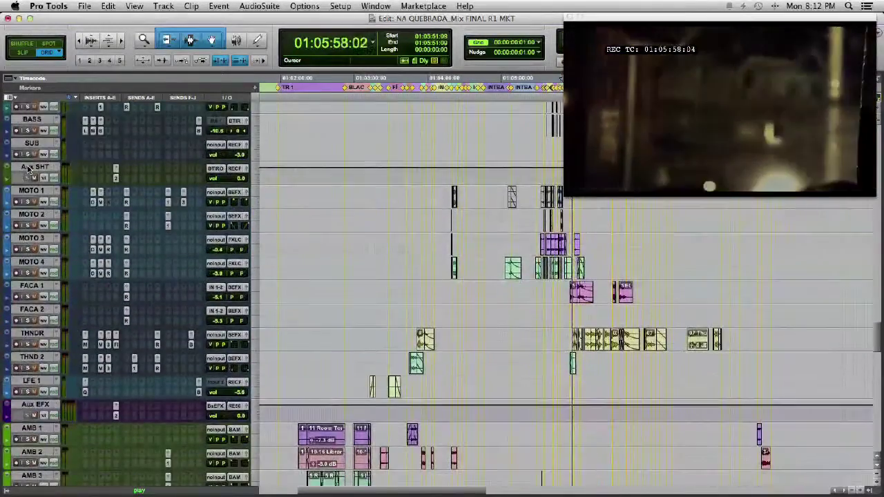
{"action": "scroll", "coordinate": [27, 167], "scroll_direction": "down", "scroll_amount": 15}
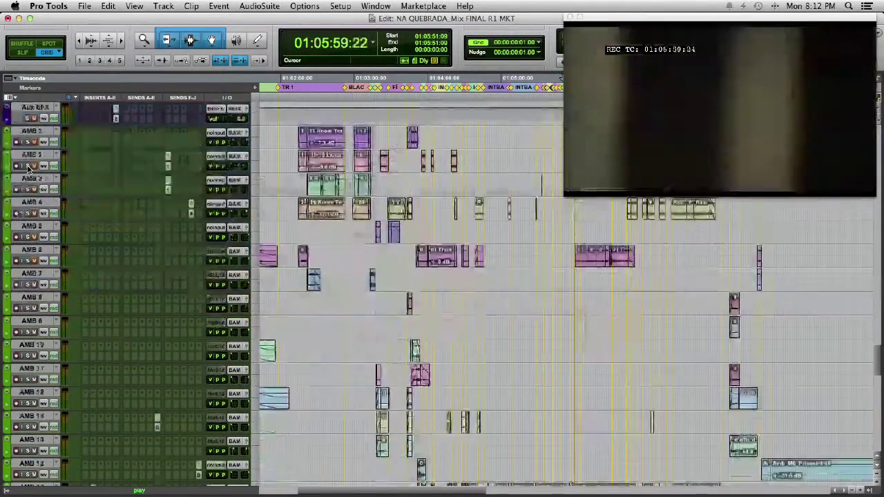
{"action": "scroll", "coordinate": [28, 168], "scroll_direction": "down", "scroll_amount": 8}
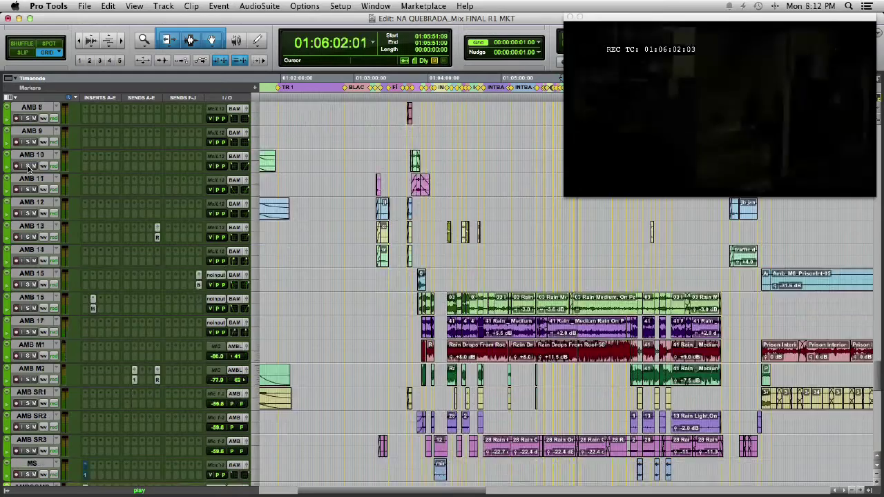
{"action": "scroll", "coordinate": [28, 167], "scroll_direction": "down", "scroll_amount": 4}
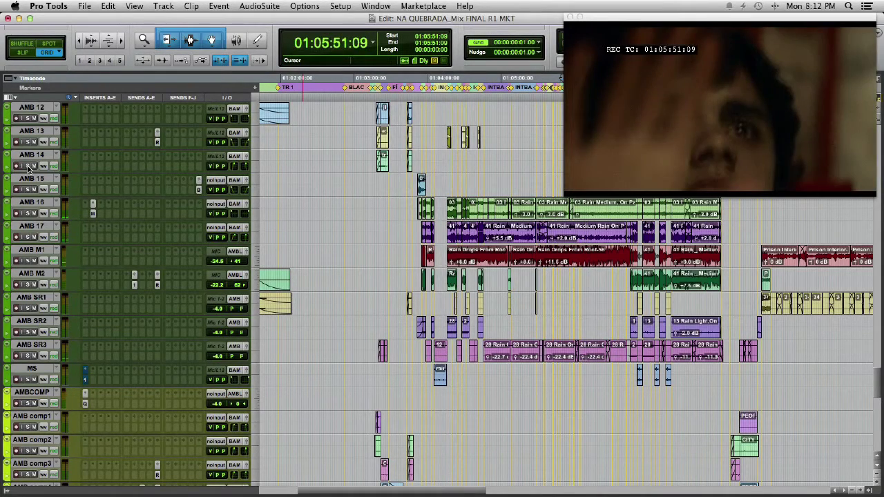
{"action": "scroll", "coordinate": [27, 168], "scroll_direction": "up", "scroll_amount": 10}
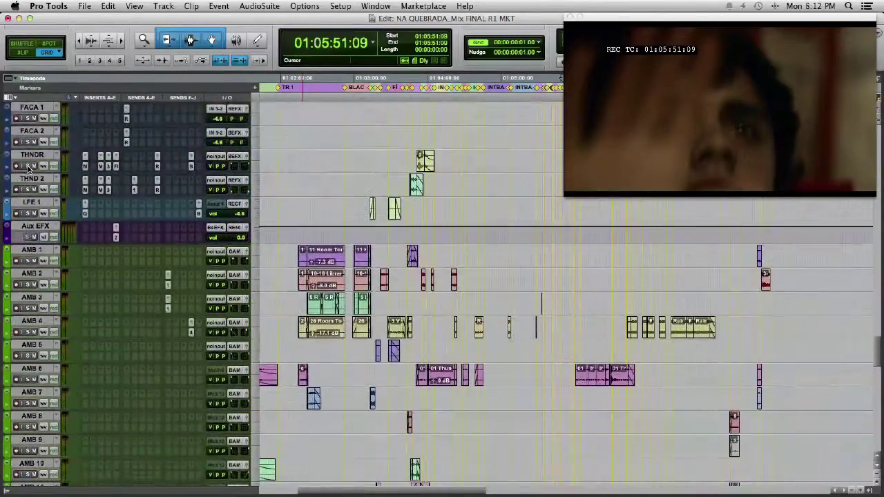
{"action": "scroll", "coordinate": [27, 167], "scroll_direction": "up", "scroll_amount": 10}
Solo MOTO 1 through FACA 2 and play them twice against picture from 01:05:53:21.
{"action": "left_click", "coordinate": [36, 440], "text": "shift"}
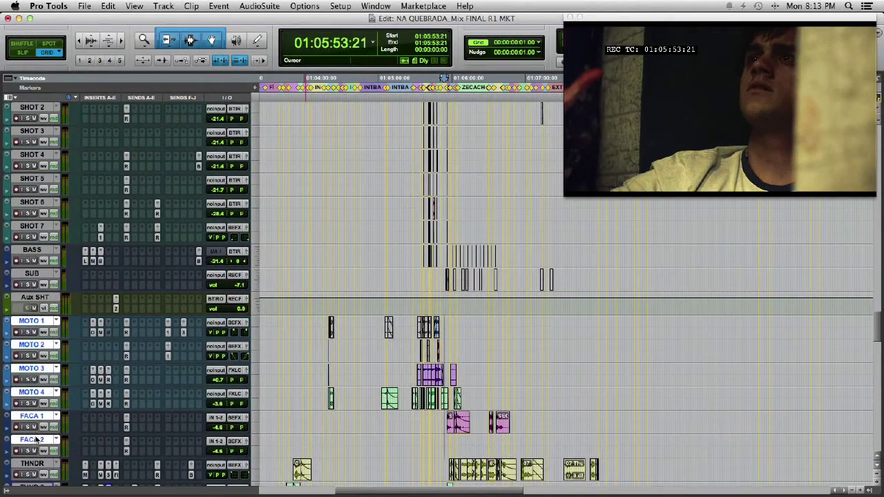
{"action": "left_click", "coordinate": [29, 452]}
{"action": "key", "text": "space"}
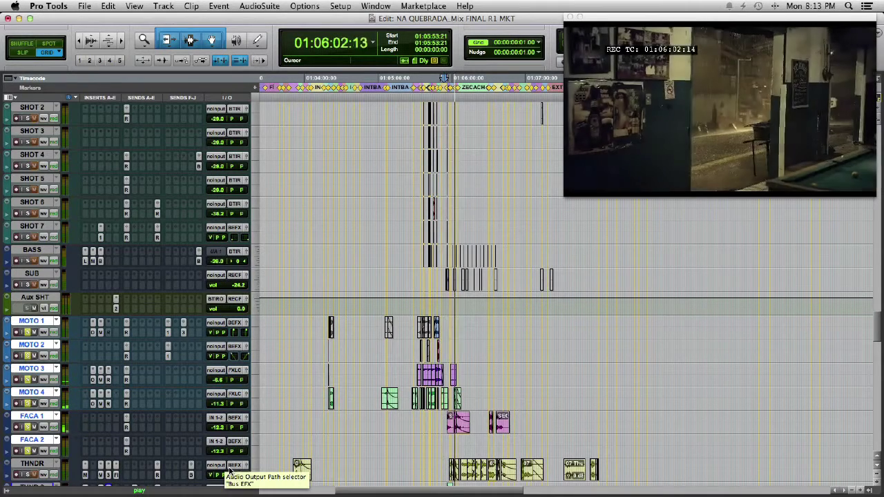
{"action": "key", "text": "space"}
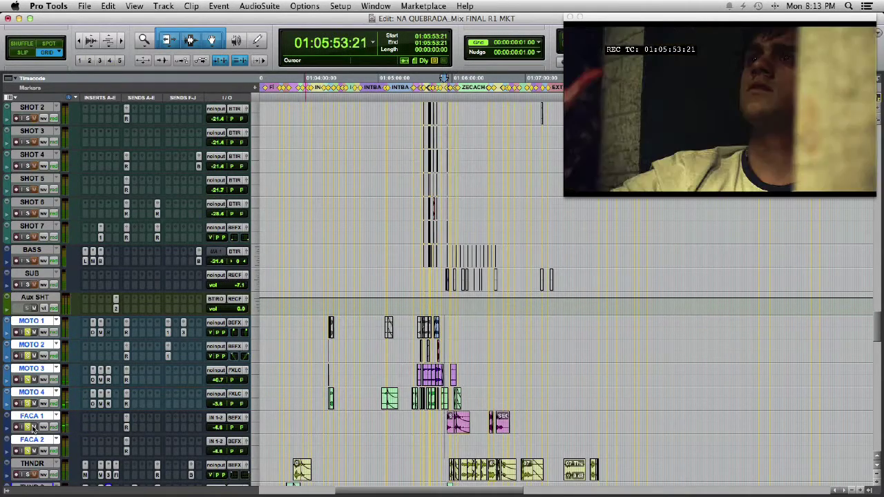
{"action": "key", "text": "space"}
{"action": "scroll", "coordinate": [24, 285], "scroll_direction": "up", "scroll_amount": 5}
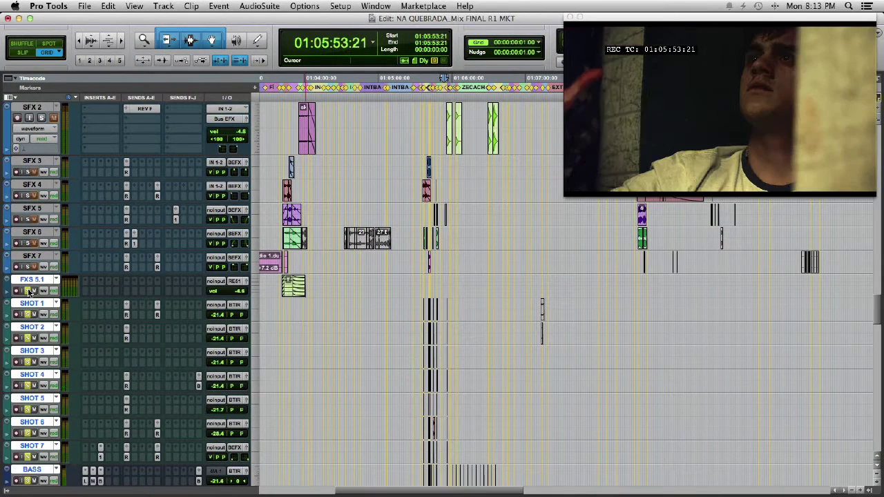
Select FX 1 and the effects tracks below it and solo them.
{"action": "left_click", "coordinate": [27, 255]}
{"action": "scroll", "coordinate": [34, 269], "scroll_direction": "up", "scroll_amount": 5}
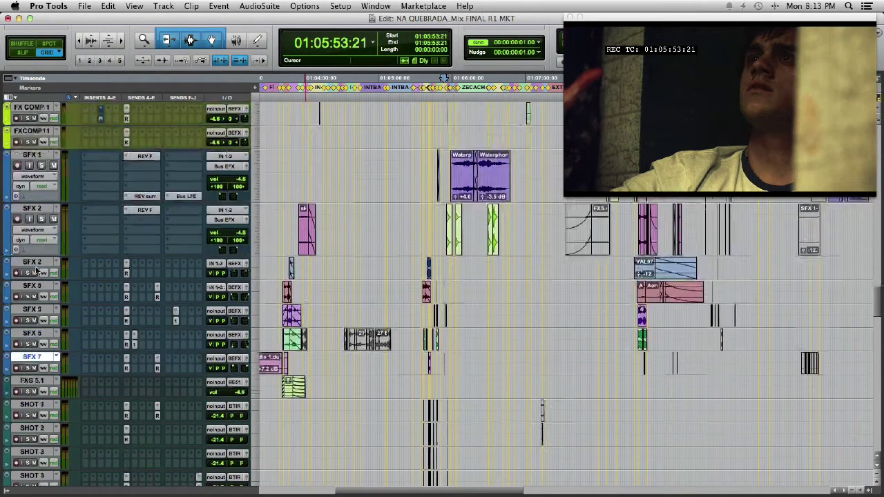
{"action": "scroll", "coordinate": [38, 271], "scroll_direction": "up", "scroll_amount": 10}
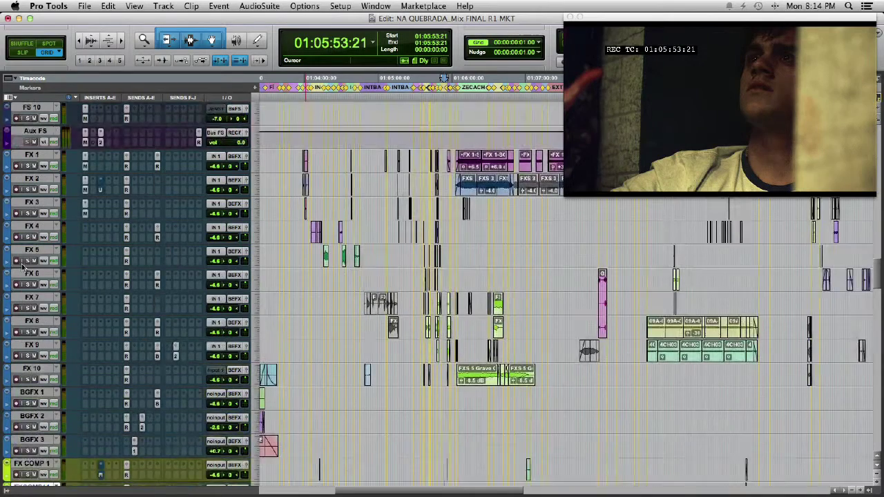
{"action": "left_click", "coordinate": [31, 181]}
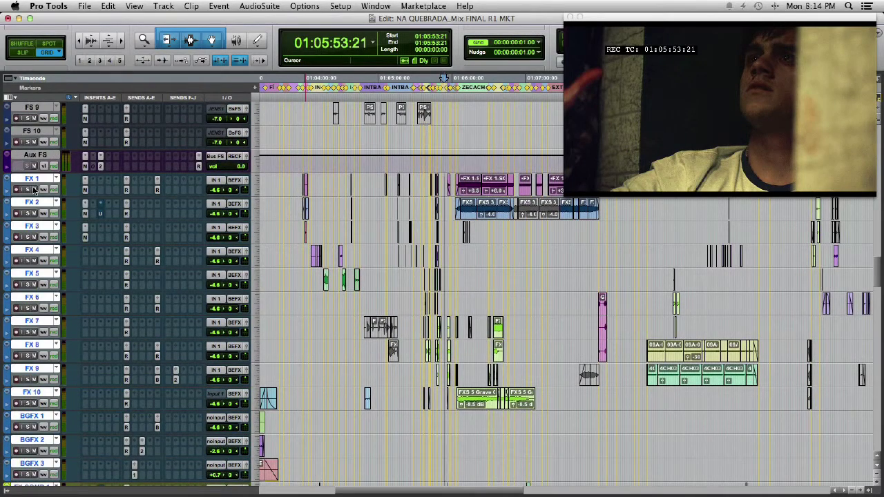
{"action": "left_click", "coordinate": [29, 190]}
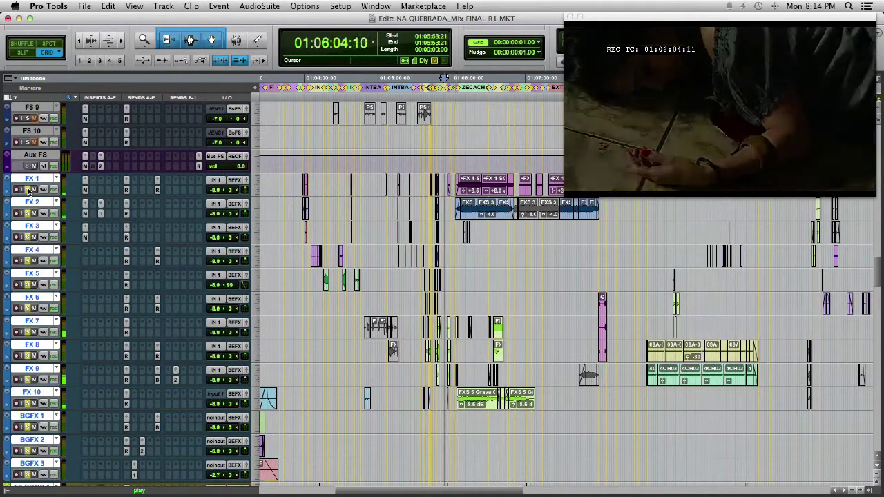
Close the EQ on FX 2 and bring up its Eventide UltraChannel plug-in.
{"action": "left_click", "coordinate": [85, 214]}
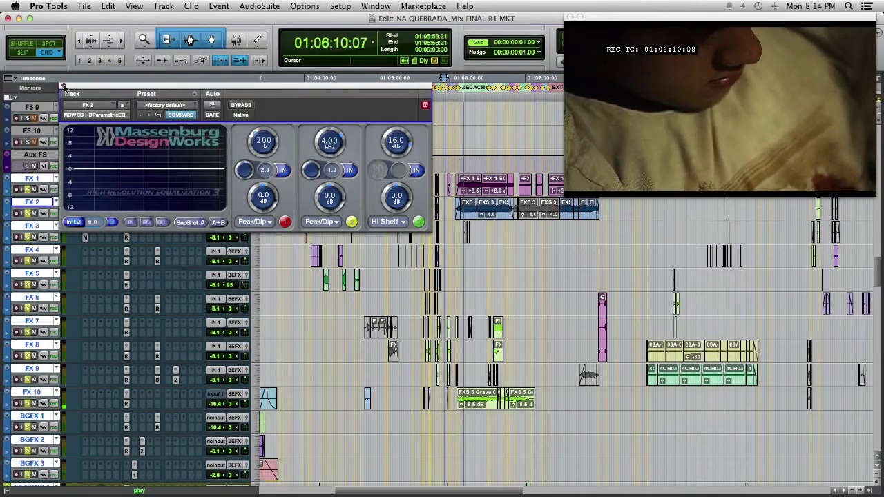
{"action": "left_click", "coordinate": [64, 86]}
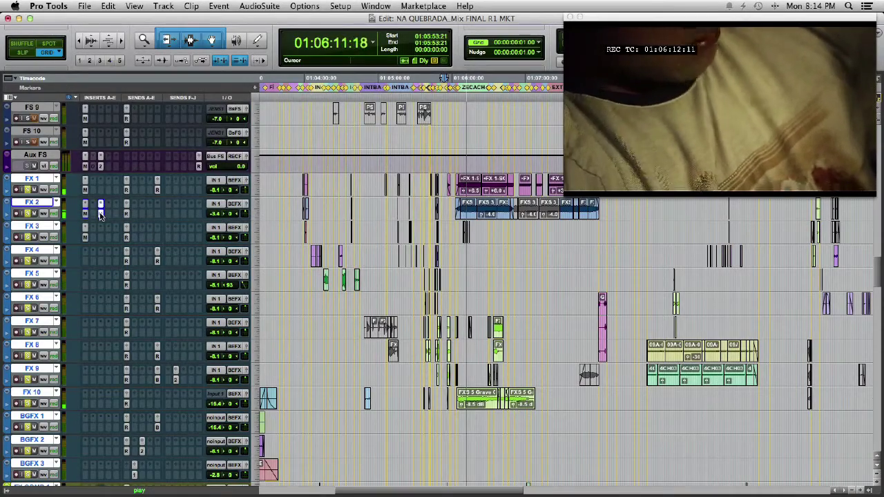
{"action": "left_click", "coordinate": [100, 213]}
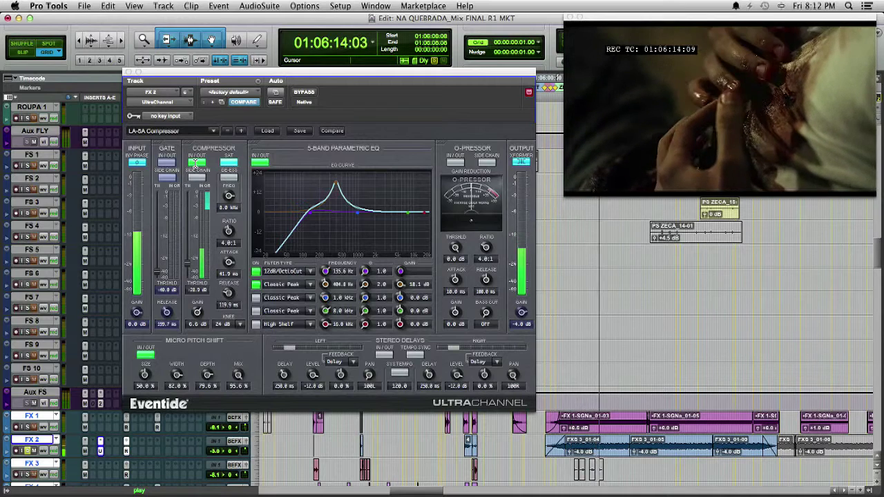
Audition the scene with the UltraChannel compressor bypassed, then switch the compressor back on.
{"action": "key", "text": "space"}
{"action": "left_click", "coordinate": [197, 163]}
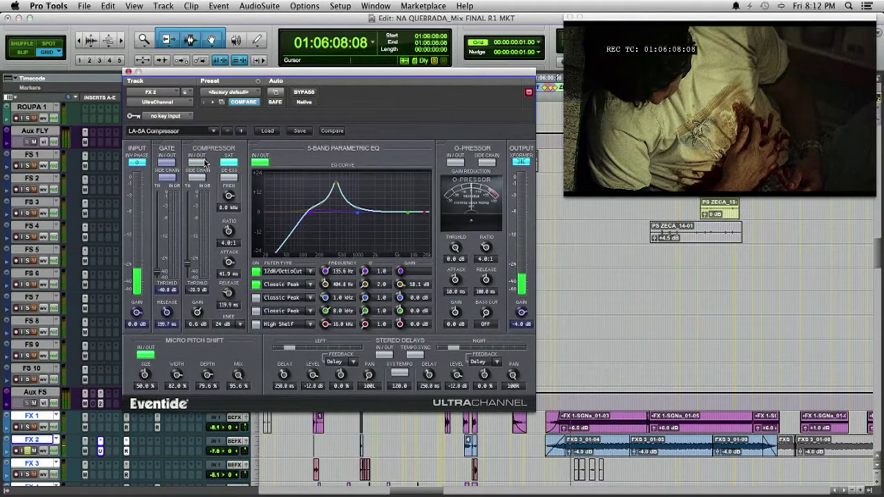
{"action": "key", "text": "space"}
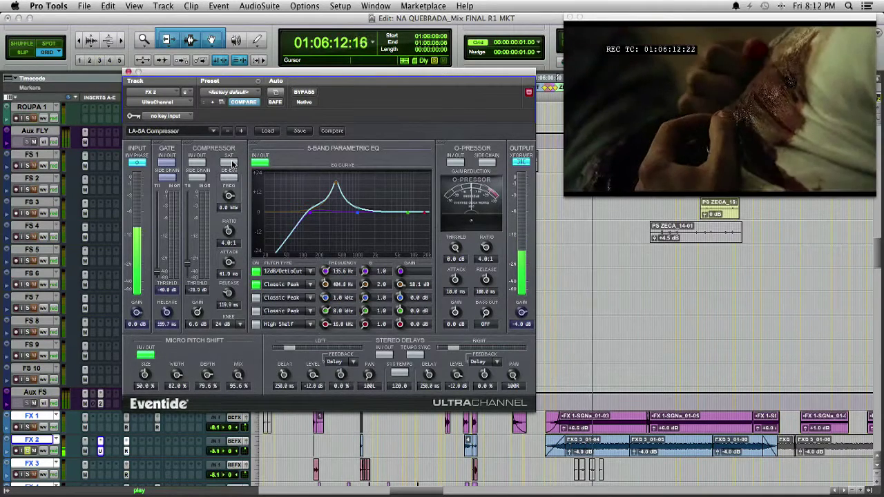
{"action": "left_click", "coordinate": [230, 162]}
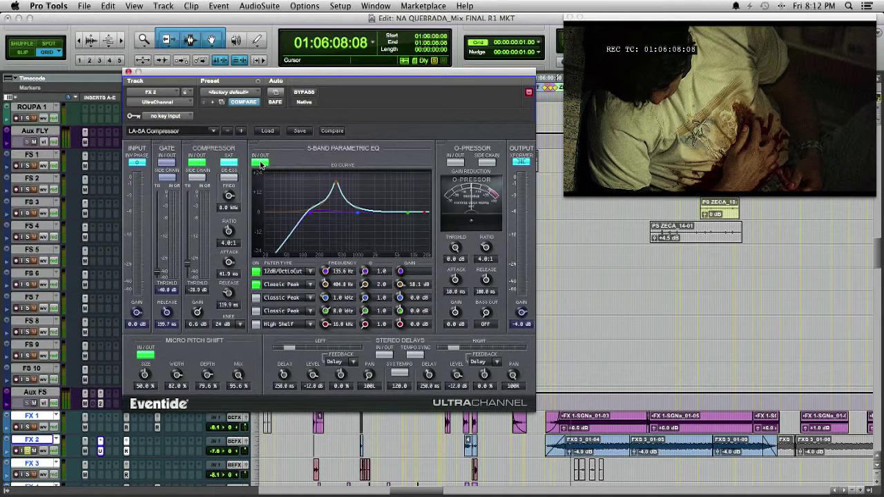
{"action": "key", "text": "space"}
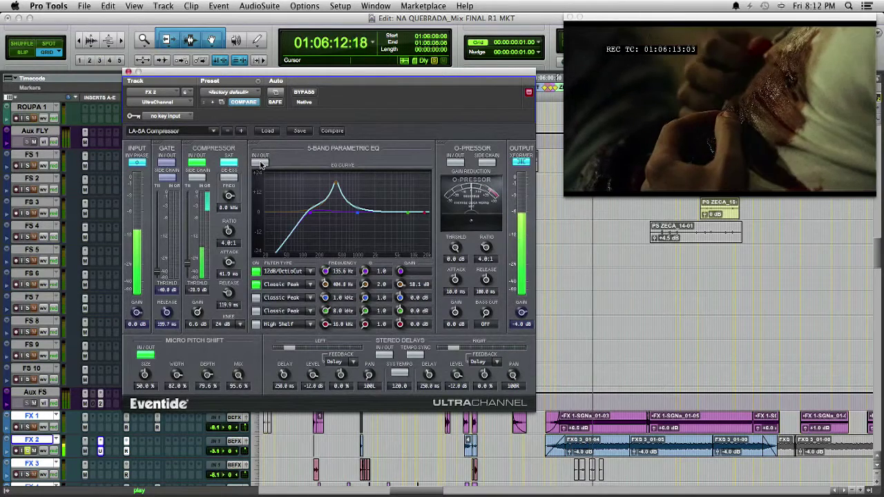
{"action": "left_click", "coordinate": [260, 163]}
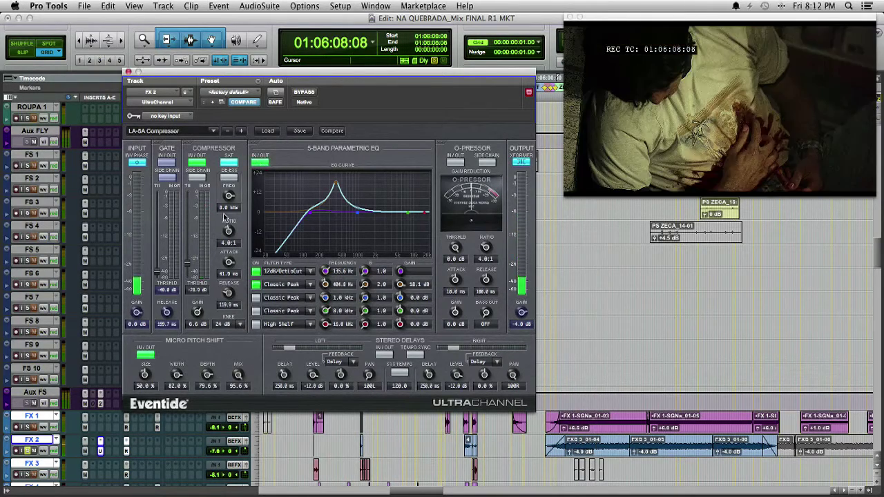
{"action": "key", "text": "space"}
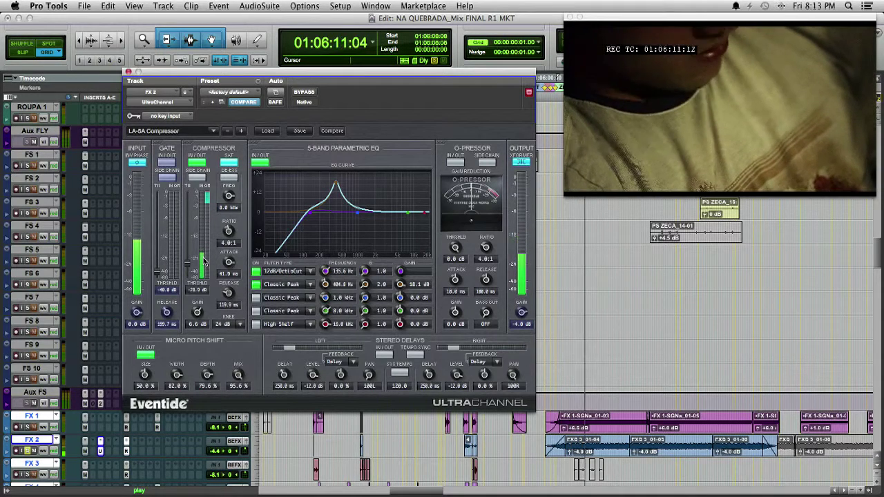
{"action": "key", "text": "space"}
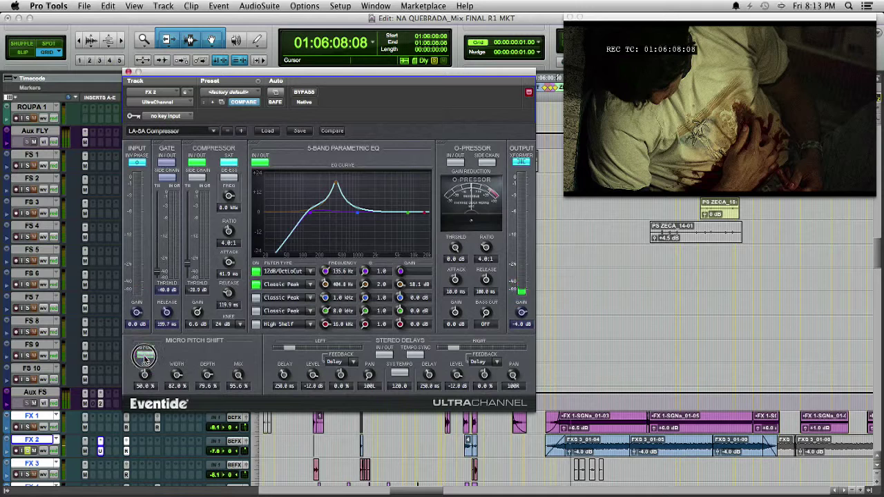
{"action": "key", "text": "space"}
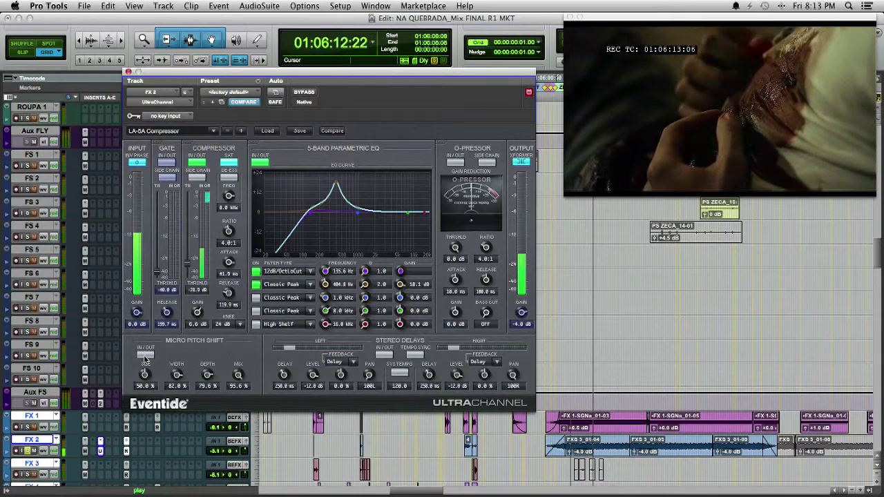
{"action": "key", "text": "space"}
{"action": "left_click", "coordinate": [145, 356]}
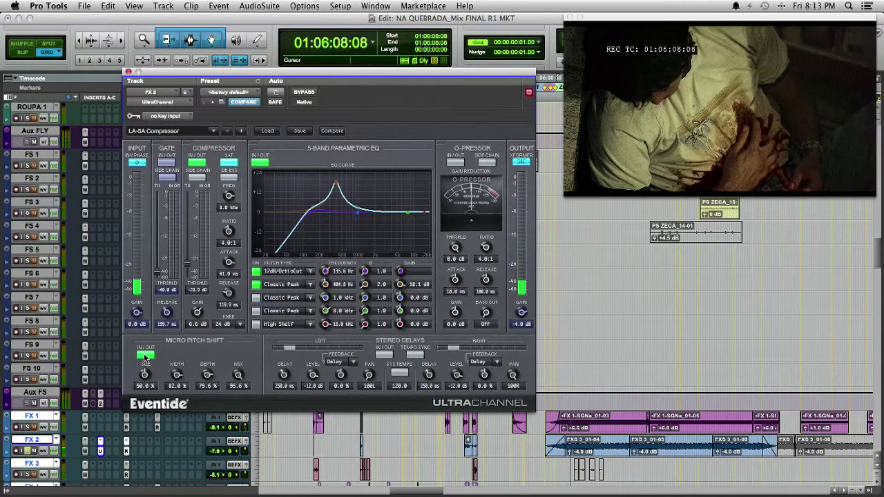
Play the scene with THNDR's full chain, closing its EQ and checking the MetaFlanger.
{"action": "key", "text": "space"}
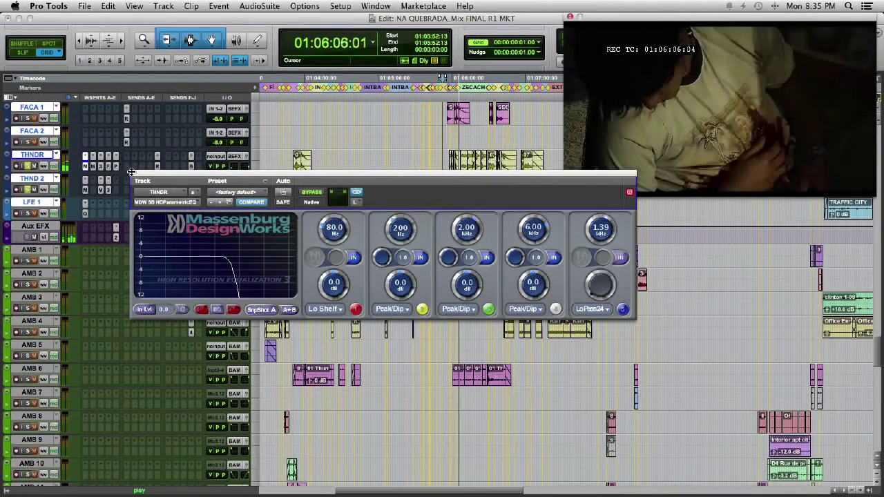
{"action": "left_click", "coordinate": [107, 167]}
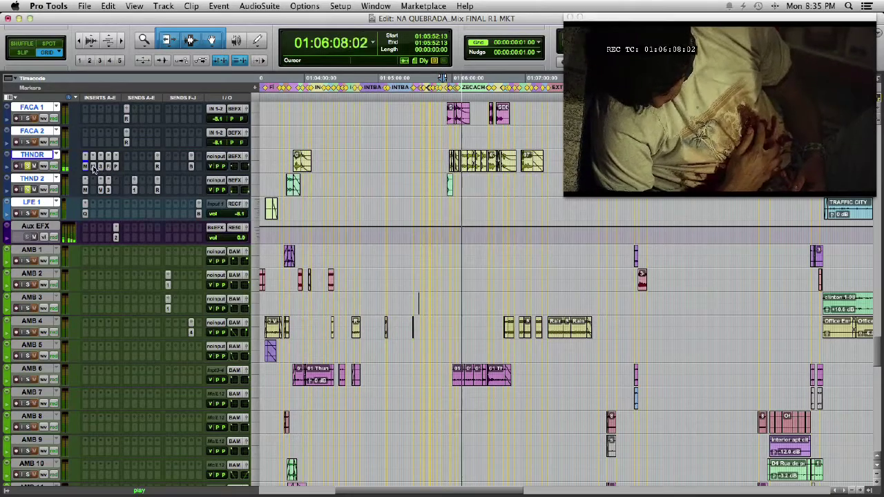
{"action": "left_click", "coordinate": [93, 156]}
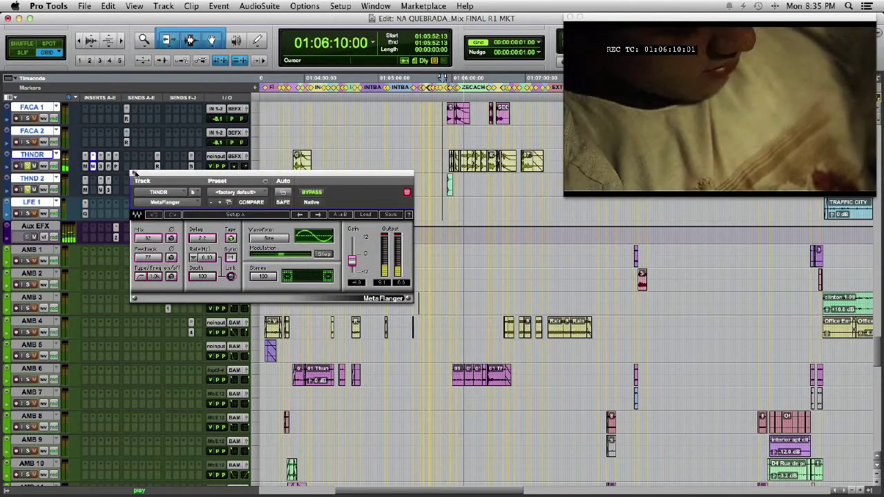
{"action": "left_click", "coordinate": [134, 173]}
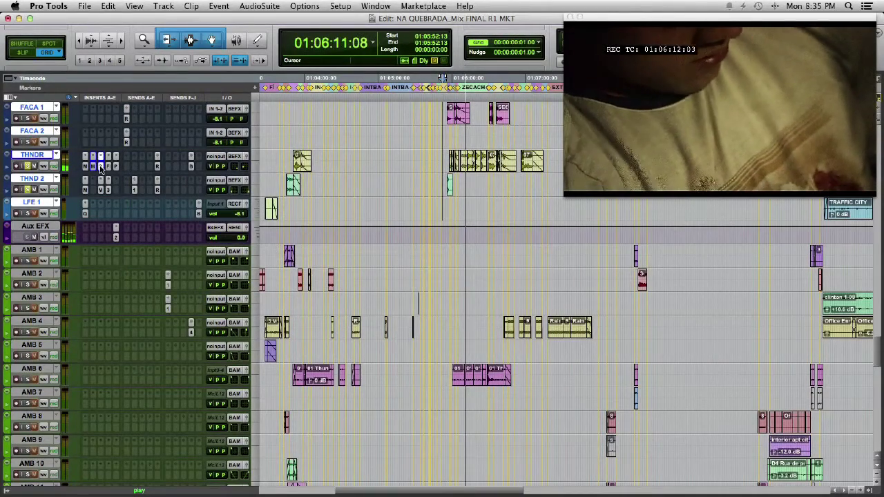
Cycle through THNDR's inserts again, ending with the P&M Dimension 3D window open.
{"action": "left_click", "coordinate": [101, 168]}
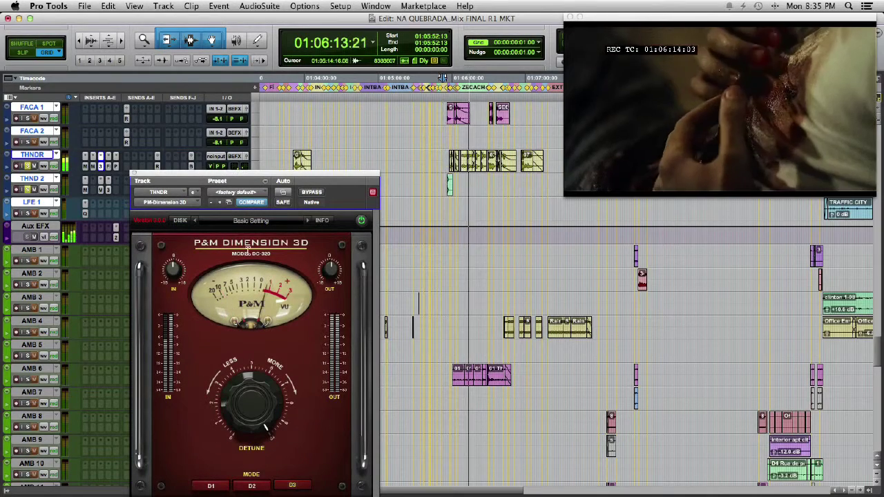
{"action": "left_click", "coordinate": [135, 173]}
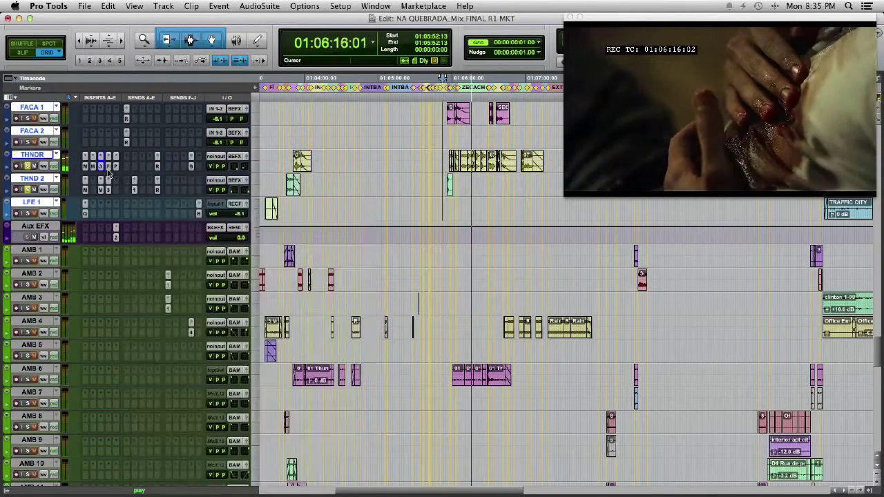
{"action": "left_click", "coordinate": [108, 172]}
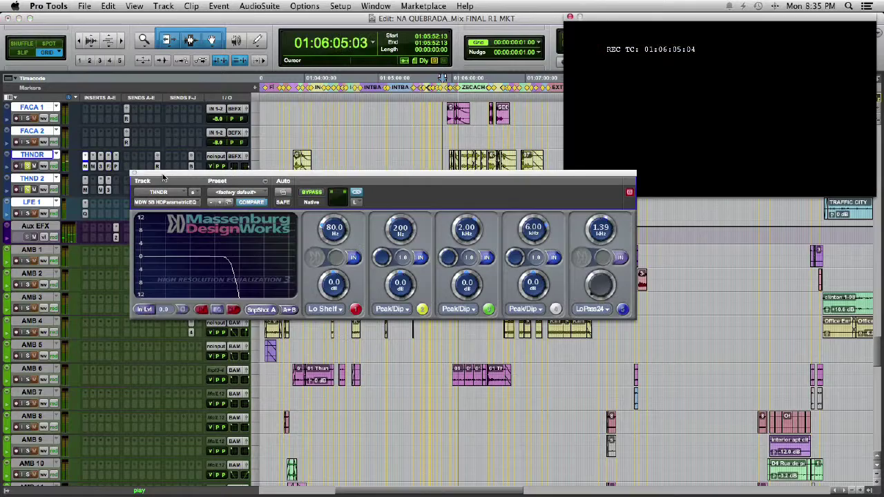
{"action": "left_click", "coordinate": [115, 167]}
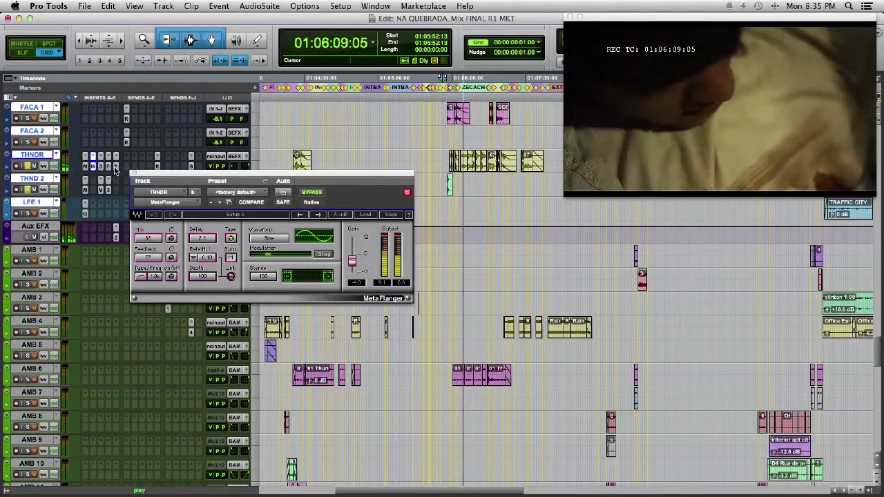
{"action": "left_click", "coordinate": [100, 168]}
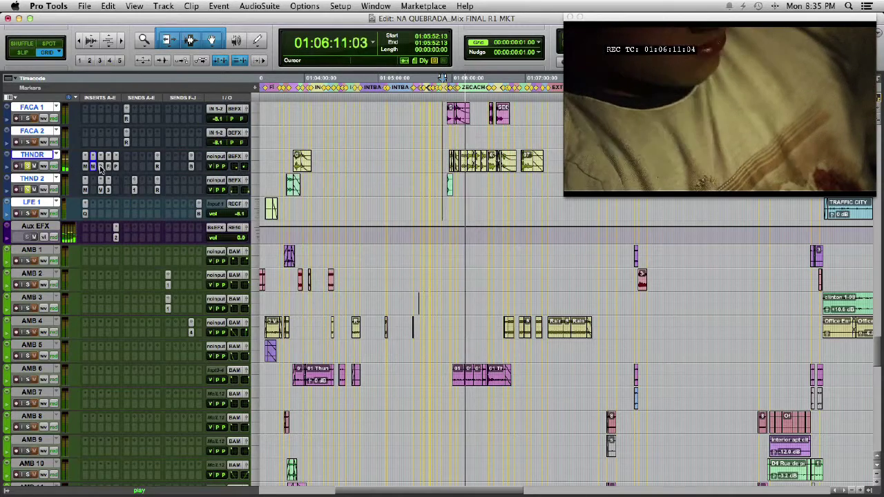
{"action": "left_click", "coordinate": [107, 167]}
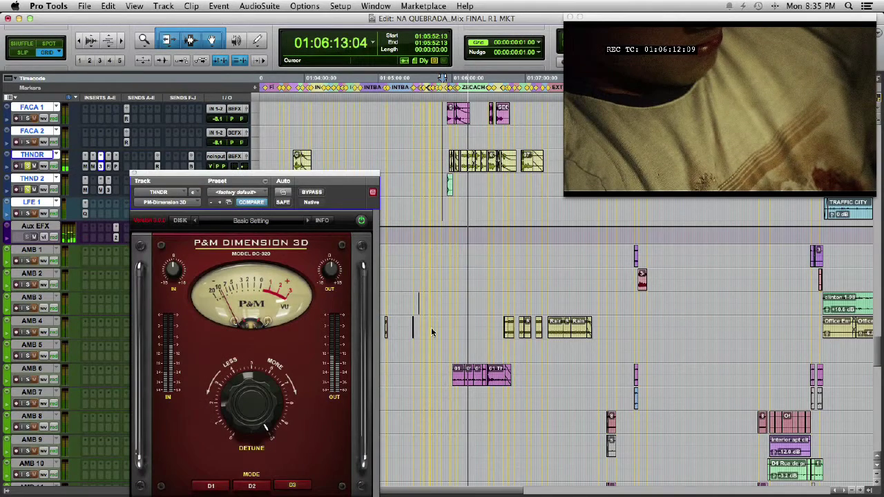
Close Dimension 3D and check THNDR's Sonalksis Creative Filter plug-in.
{"action": "left_click", "coordinate": [136, 176]}
{"action": "left_click", "coordinate": [109, 168]}
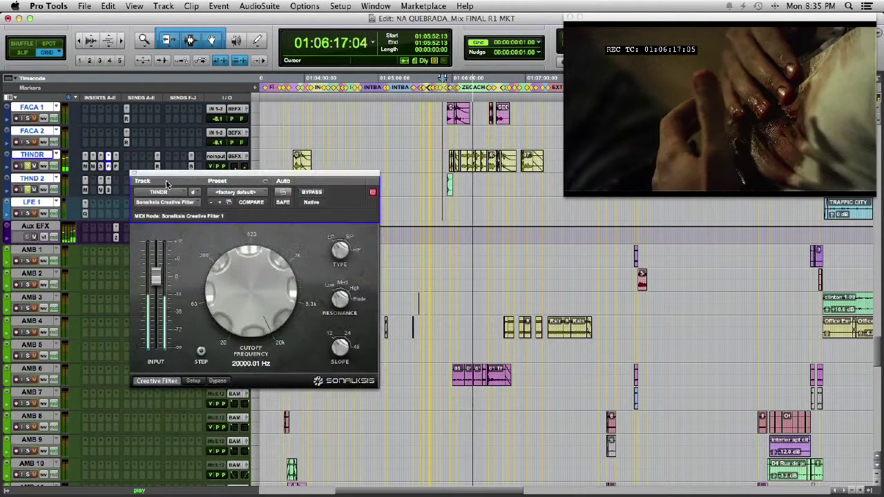
{"action": "left_click", "coordinate": [134, 175]}
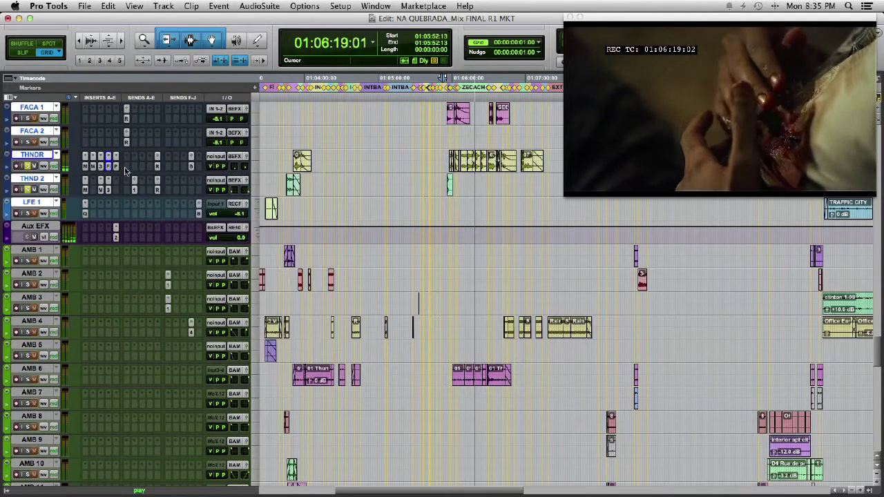
Move THNDR's P&M Chorus Ensemble window clear of the tracks, close it and replay the scene.
{"action": "left_click", "coordinate": [116, 168]}
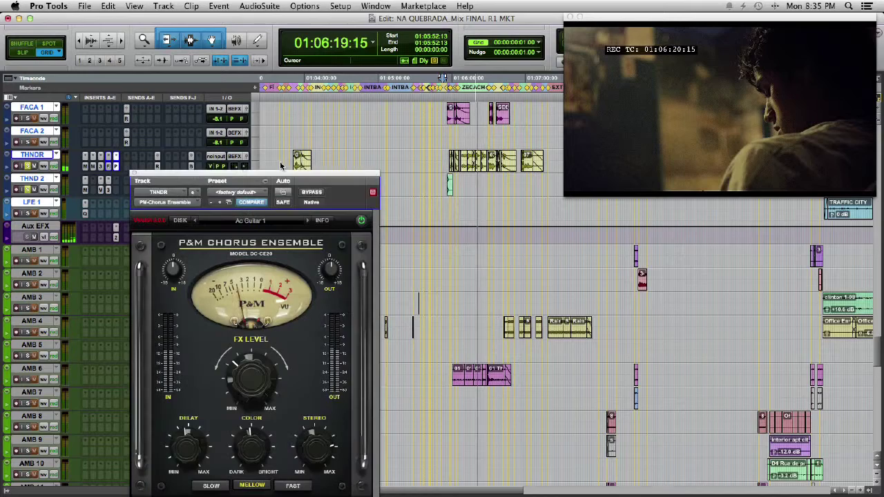
{"action": "left_click_drag", "start_coordinate": [233, 173], "coordinate": [410, 130]}
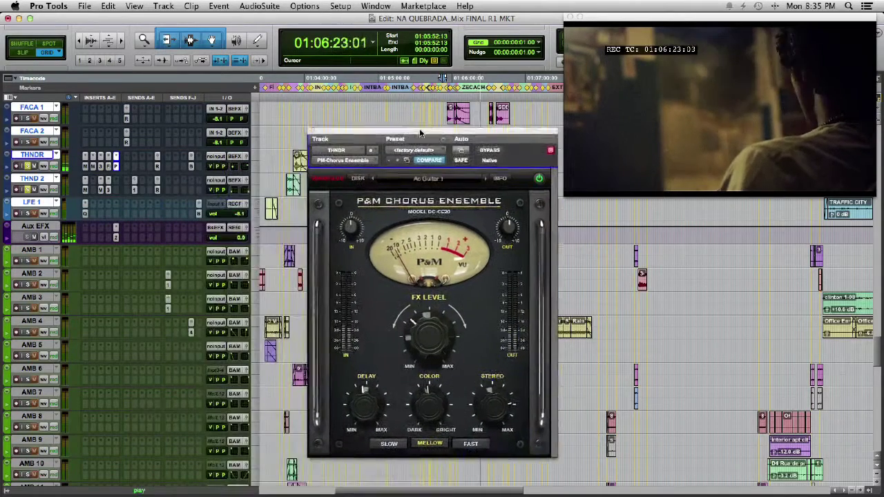
{"action": "left_click", "coordinate": [312, 131]}
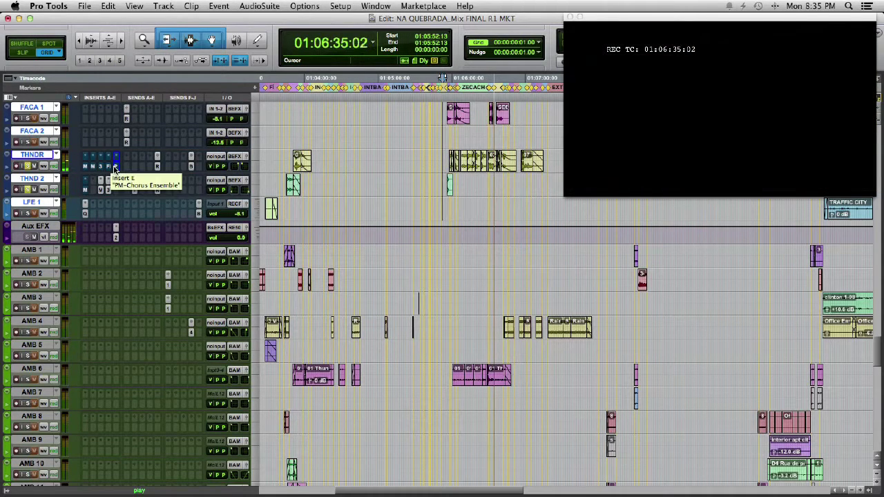
{"action": "key", "text": "space"}
{"action": "key", "text": "space"}
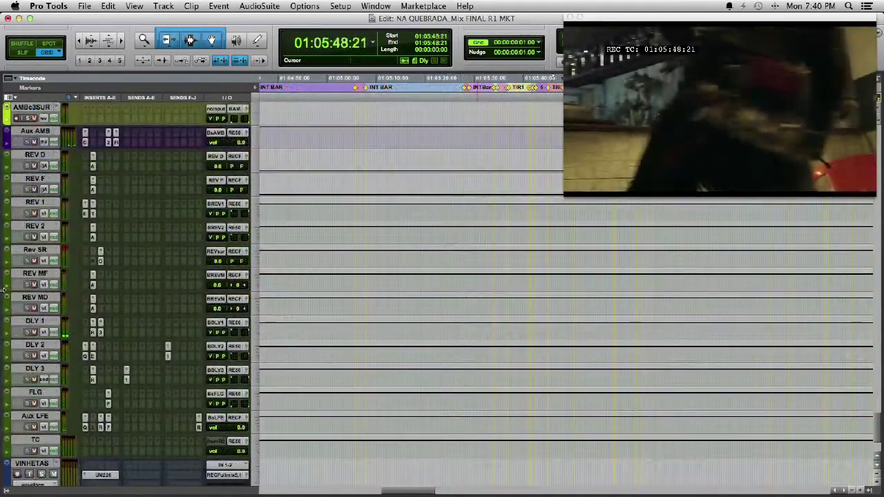
Scroll down to reveal the reverb, delay and aux return tracks at the end of the track list.
{"action": "scroll", "coordinate": [4, 290], "scroll_direction": "down", "scroll_amount": 5}
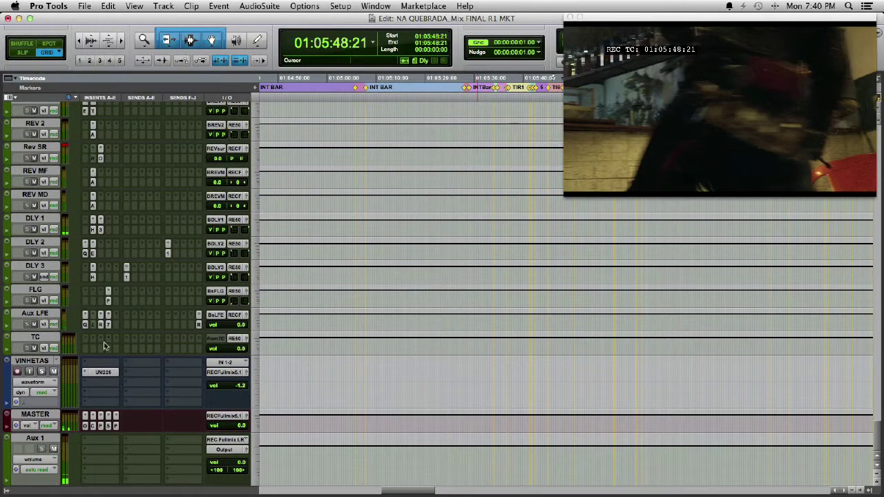